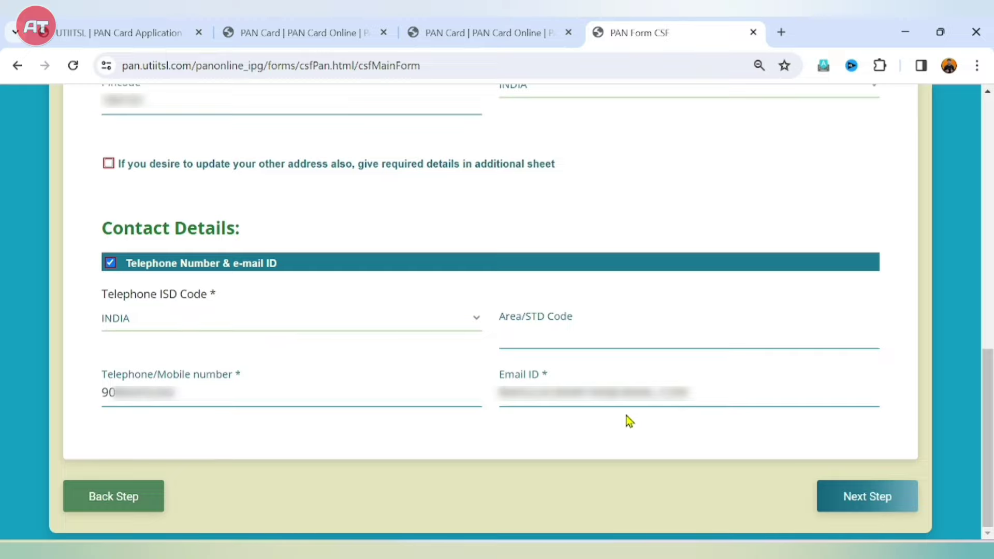
Enter the applicant's name in the Verification declaration, keeping the HIMSELF/HERSELF capacity
click(871, 504)
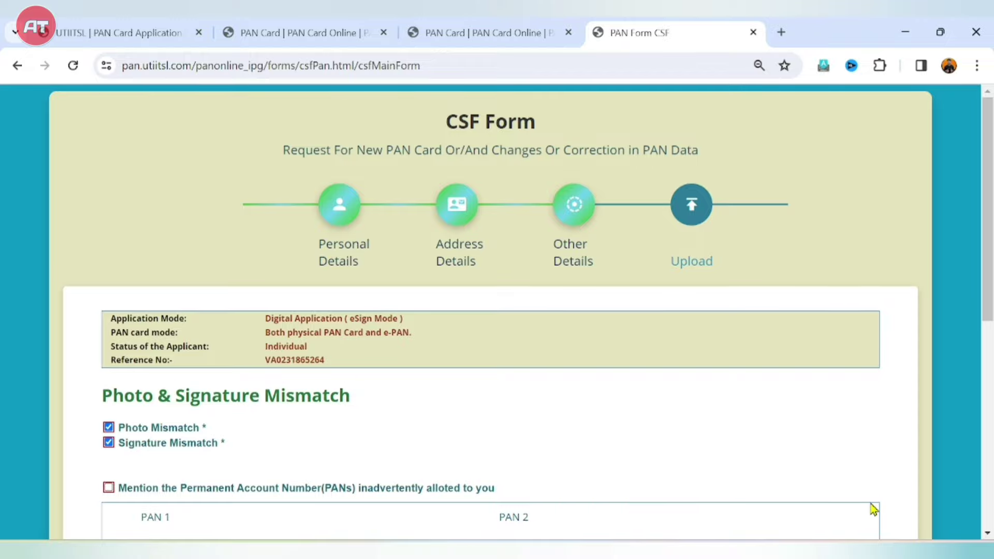
scroll(874, 509, down, 7)
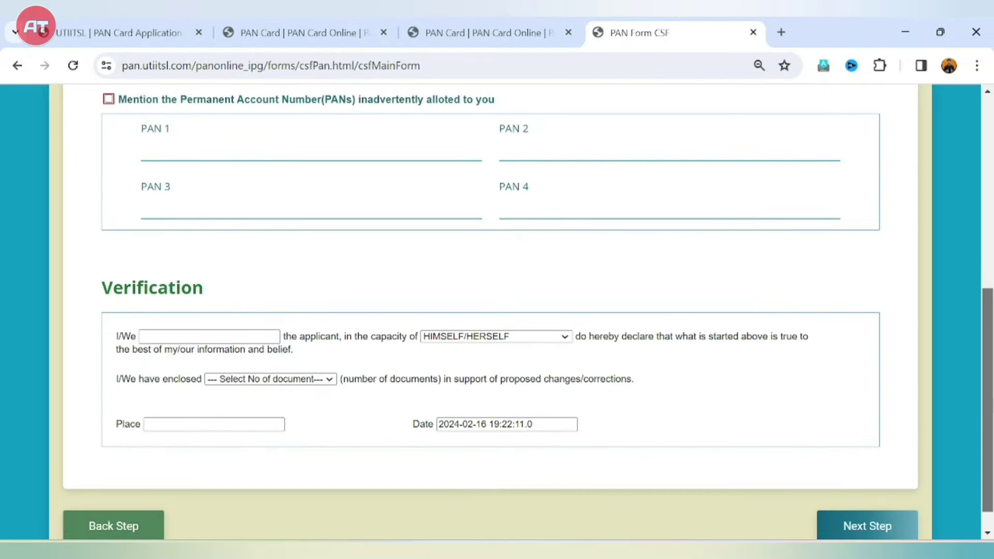
click(193, 338)
text(RAHUL KUMAR)
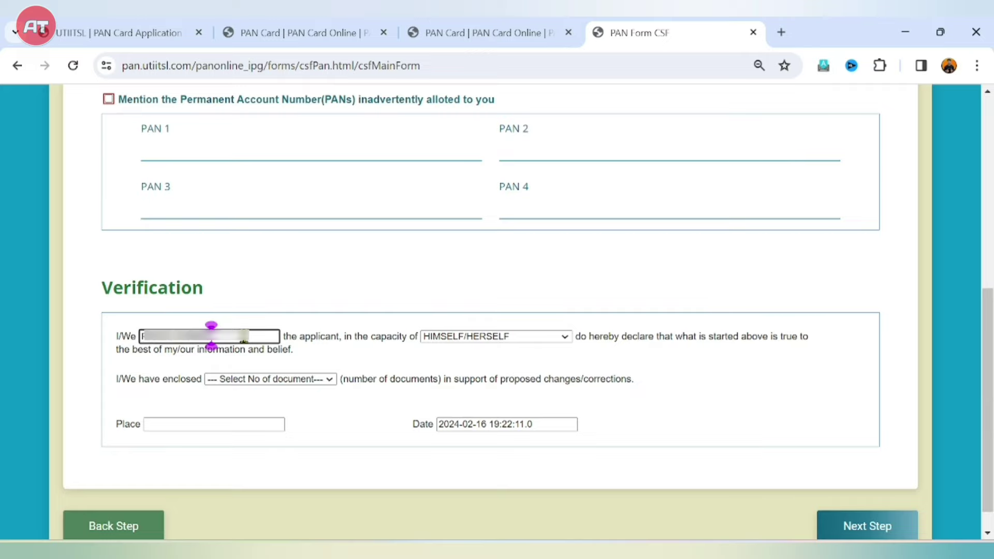
click(473, 337)
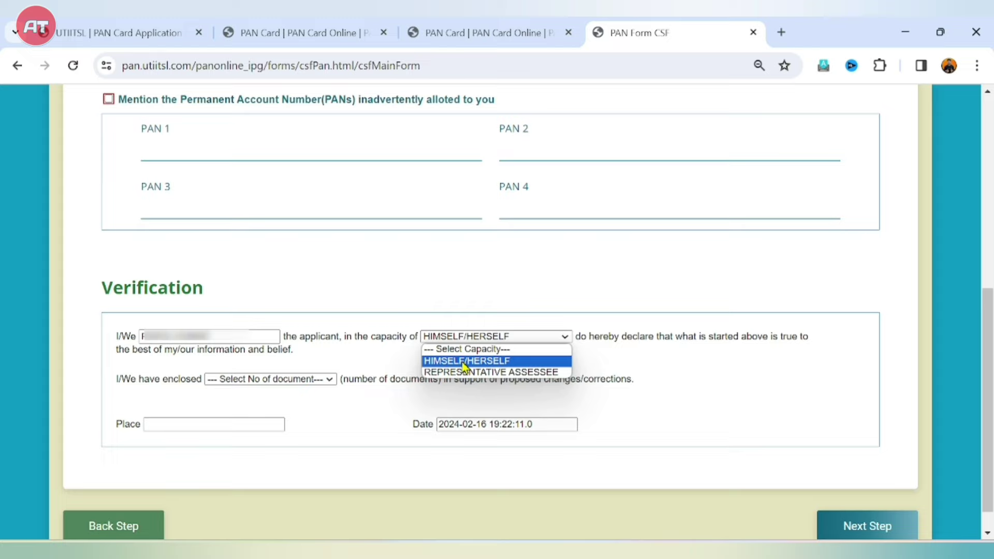
click(463, 362)
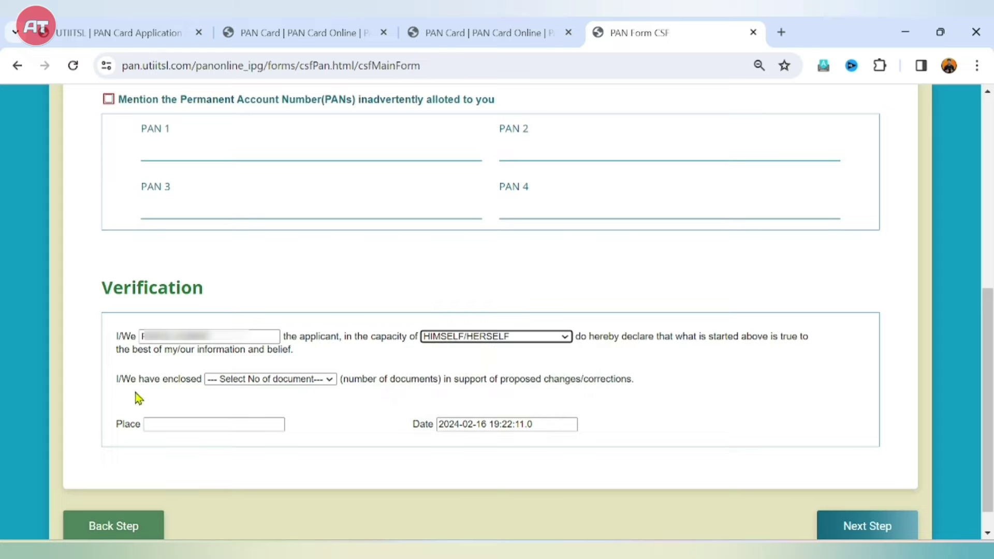
Declare 2 enclosed documents with place KA and continue to Documents Upload
click(270, 380)
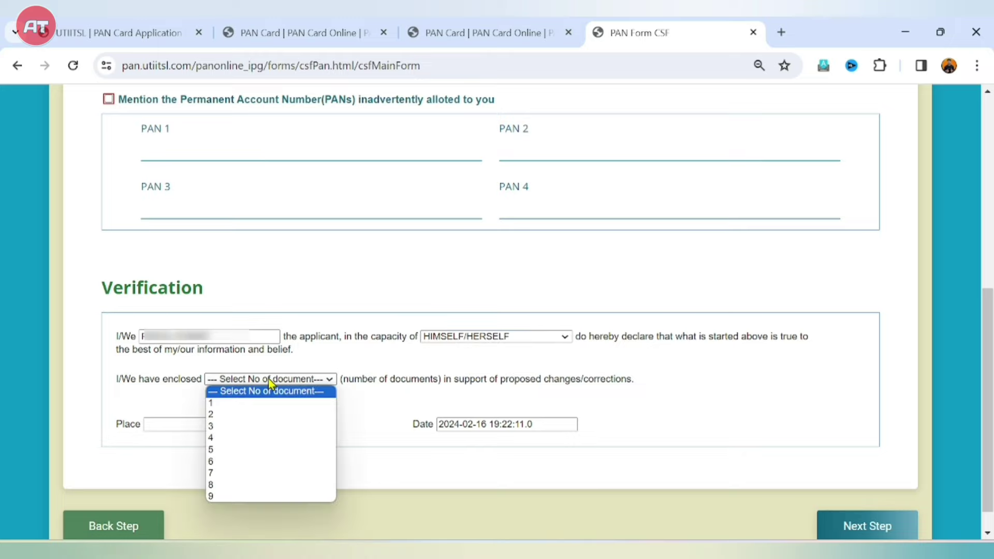
click(222, 418)
click(217, 421)
scroll(217, 421, down, 1)
text(KA)
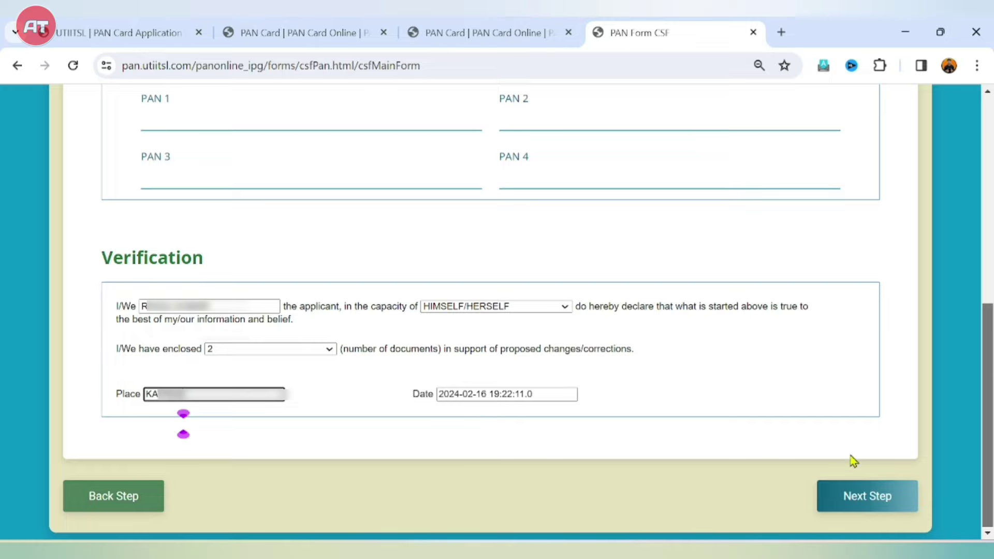
click(892, 498)
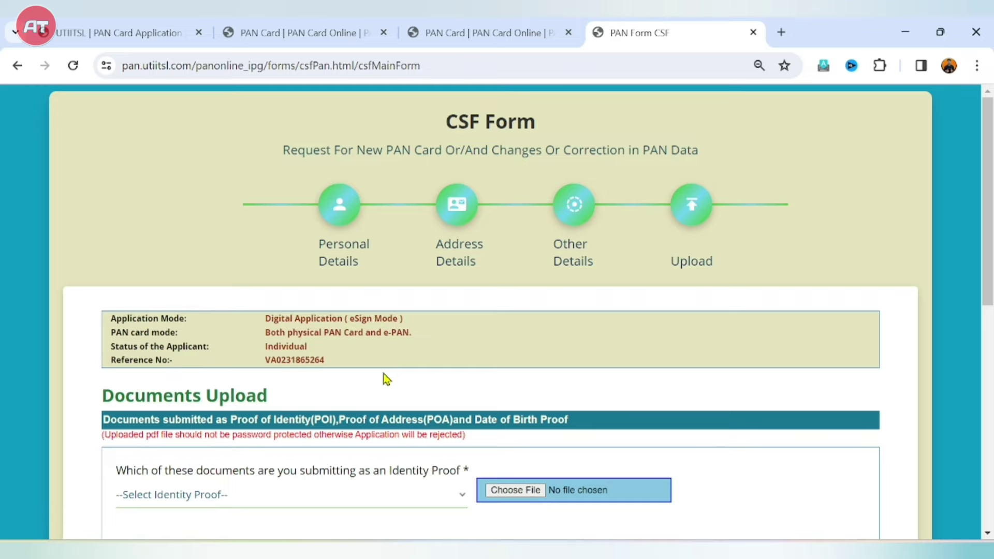
Choose AADHAAR Card issued by UIDAI (In Copy) as the Identity Proof document
scroll(383, 374, down, 5)
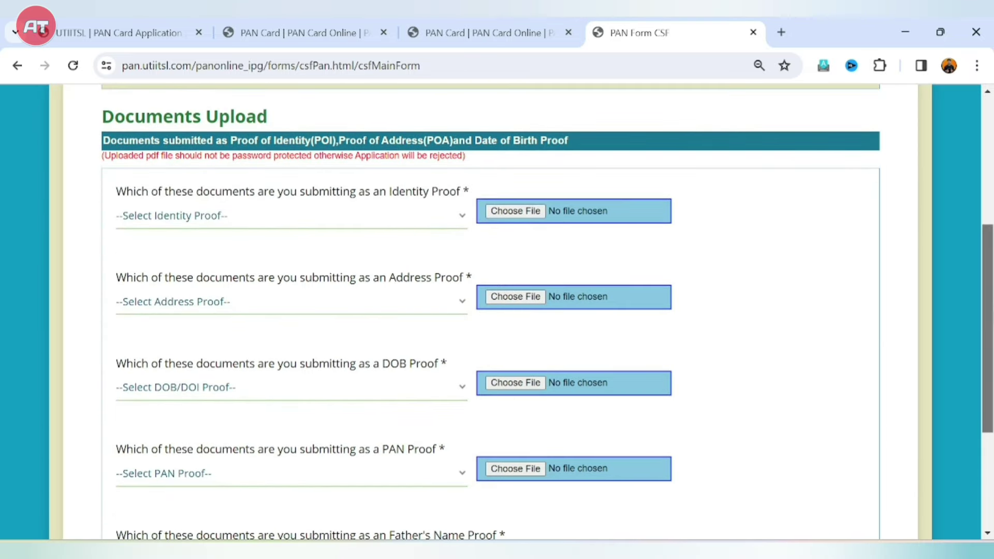
drag(392, 193, 469, 196)
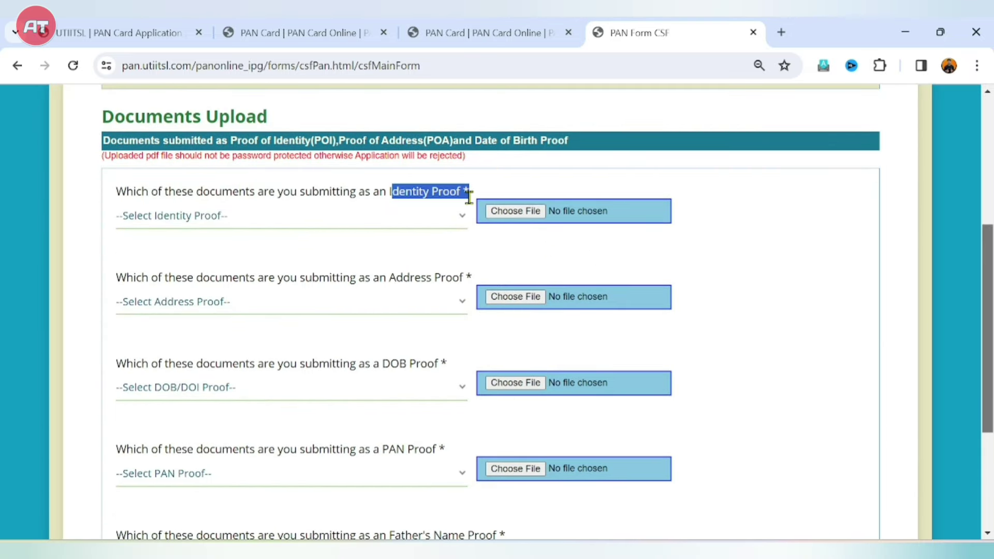
click(196, 222)
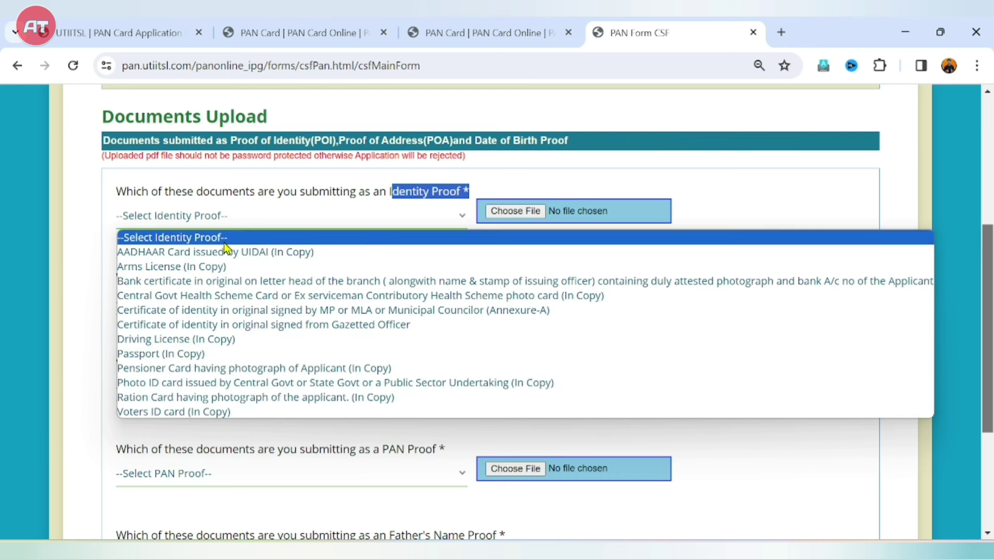
click(255, 252)
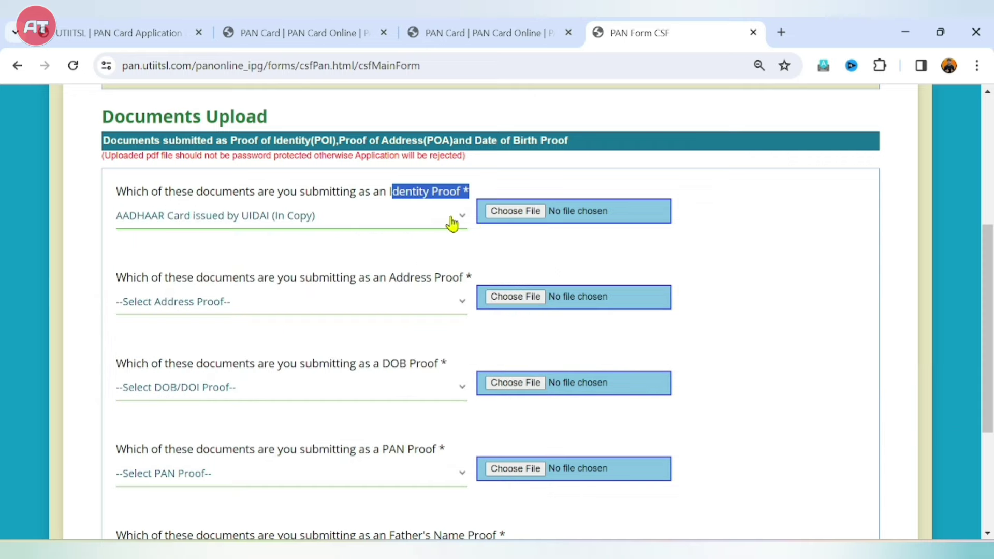
click(558, 241)
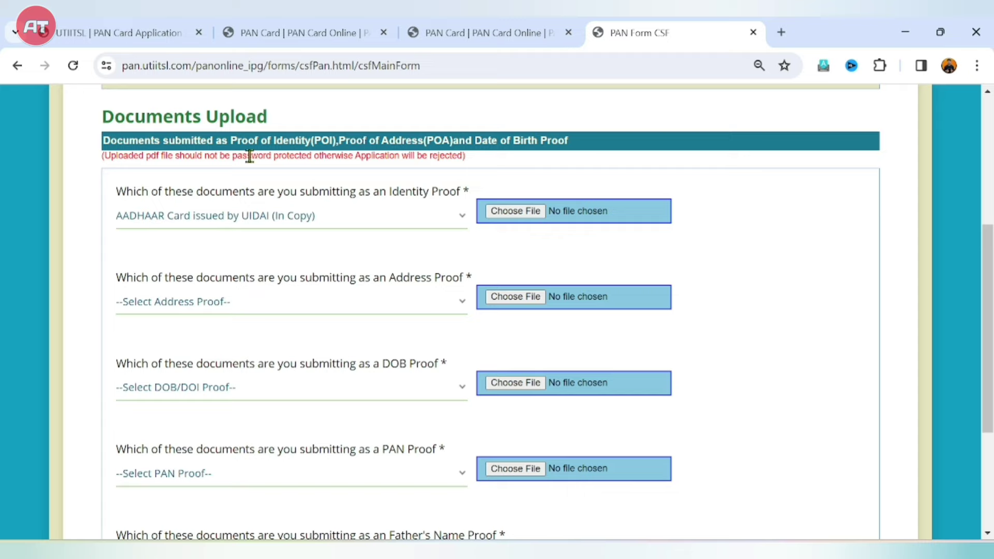
Highlight and read the warning about password-protected files
drag(195, 156, 321, 152)
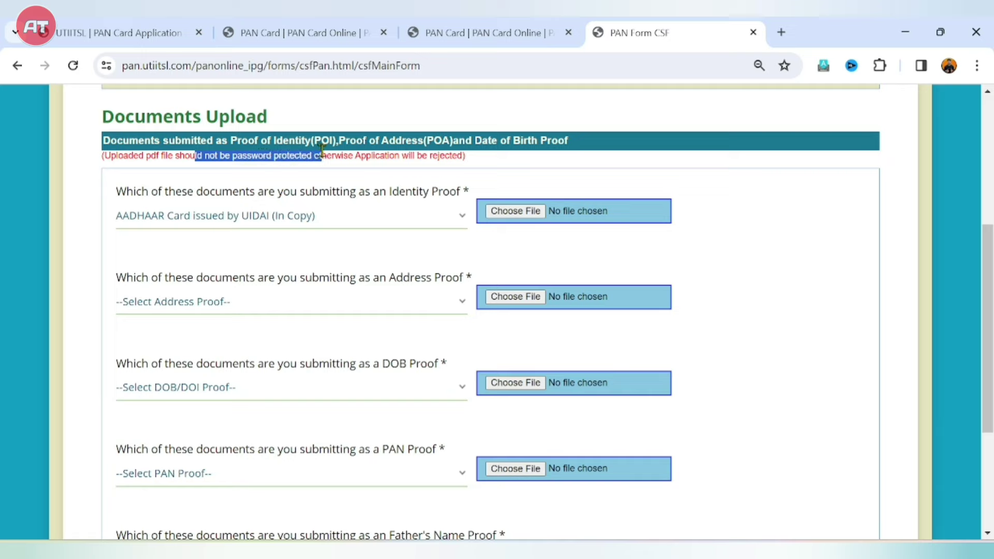
click(321, 153)
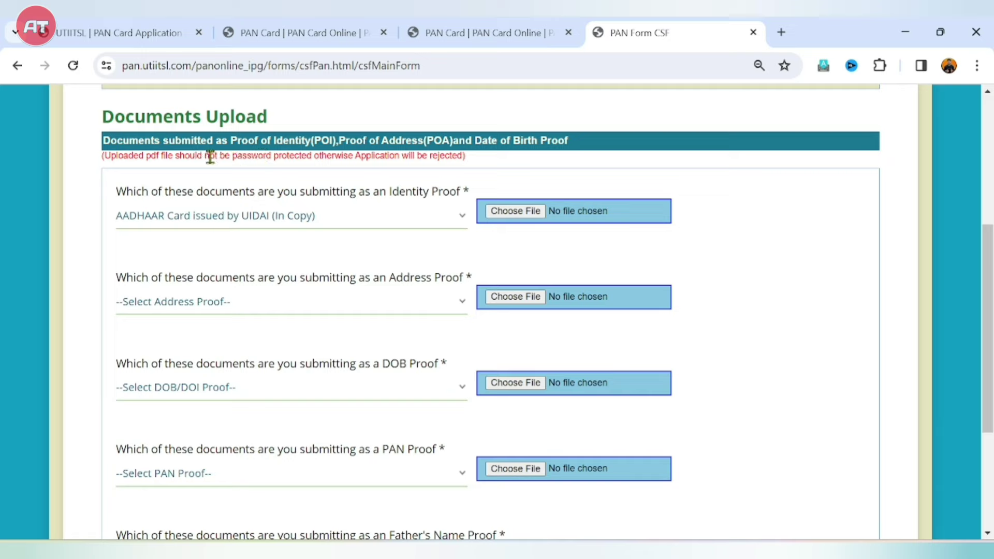
drag(232, 155, 463, 158)
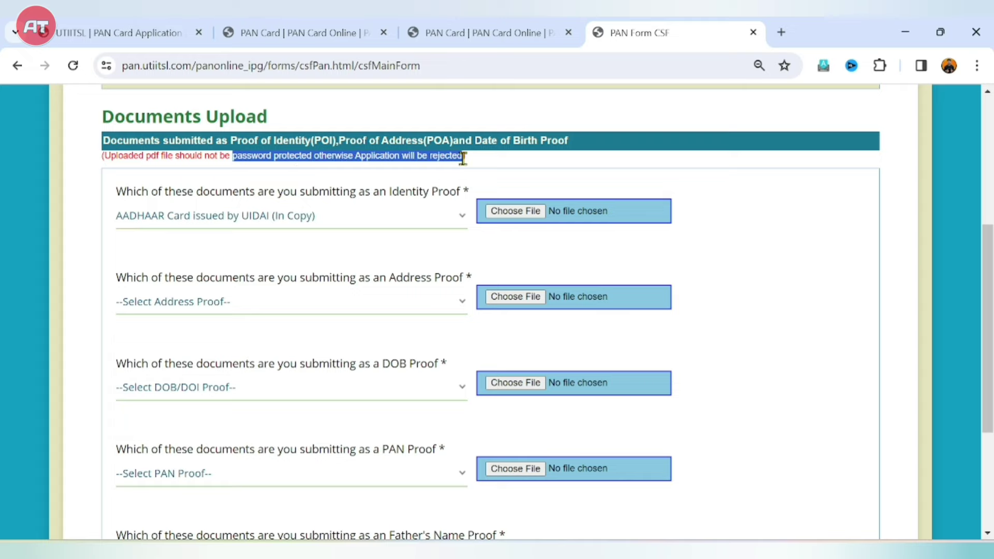
click(512, 165)
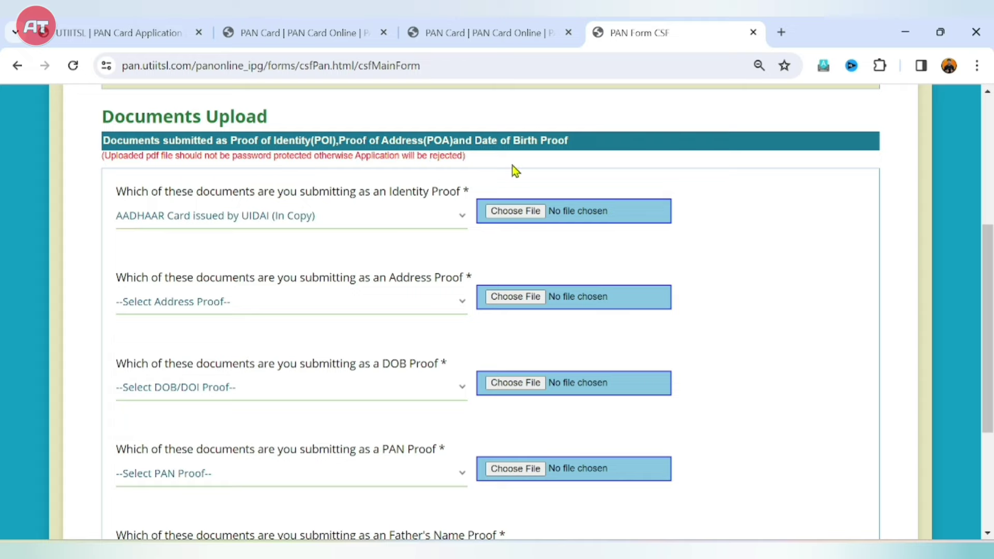
Attach the Aadhaar PDF as identity proof, then set address proof to AADHAAR Card with the same PDF
click(517, 211)
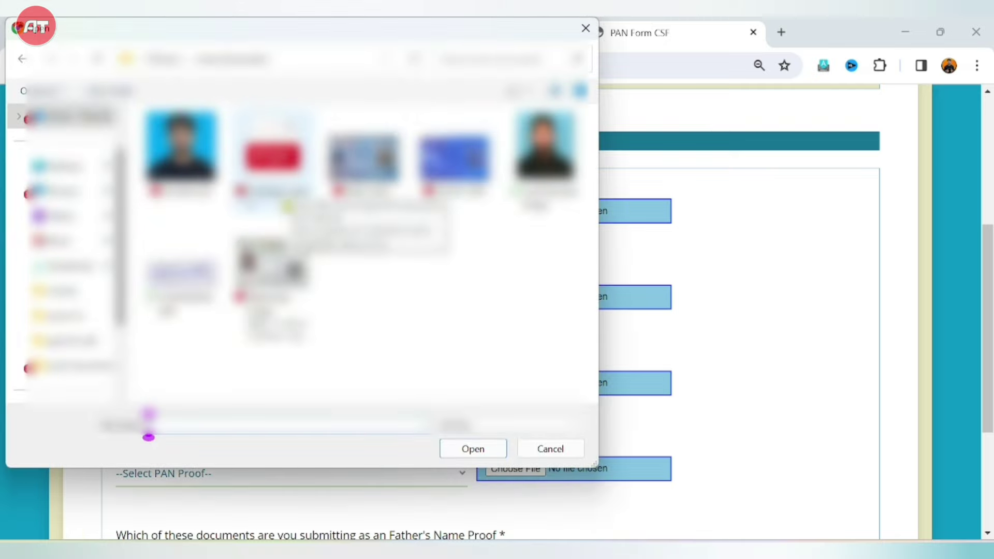
double_click(272, 155)
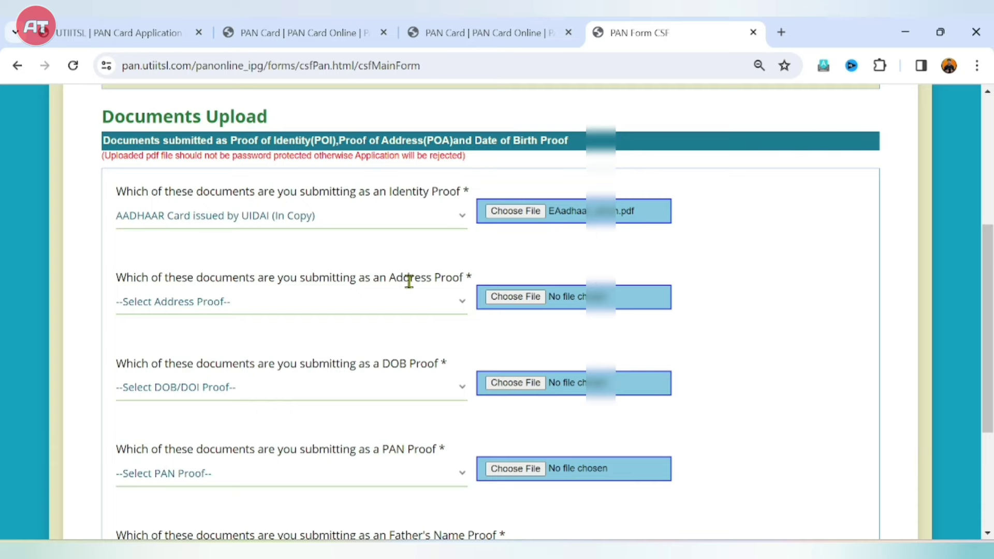
click(290, 311)
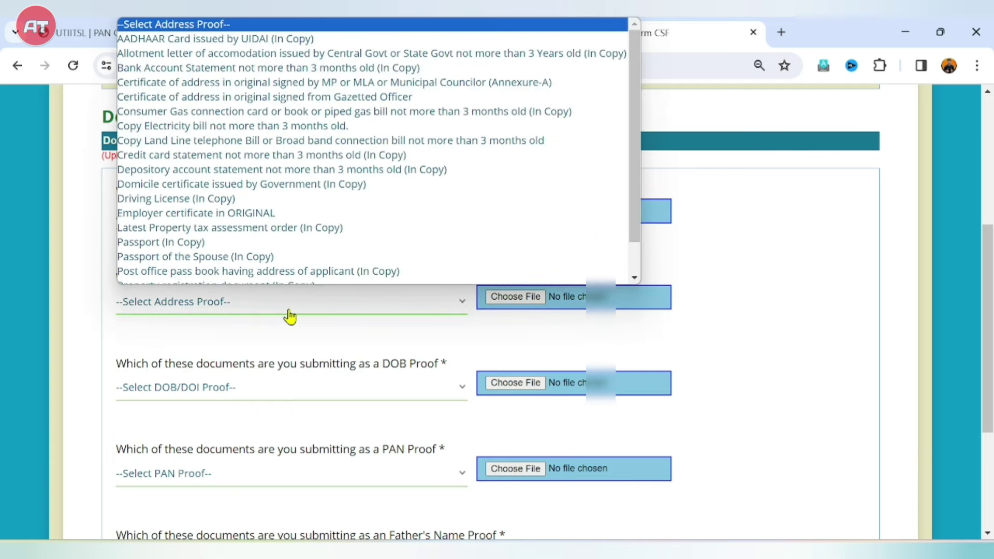
scroll(295, 129, down, 1)
scroll(248, 73, up, 1)
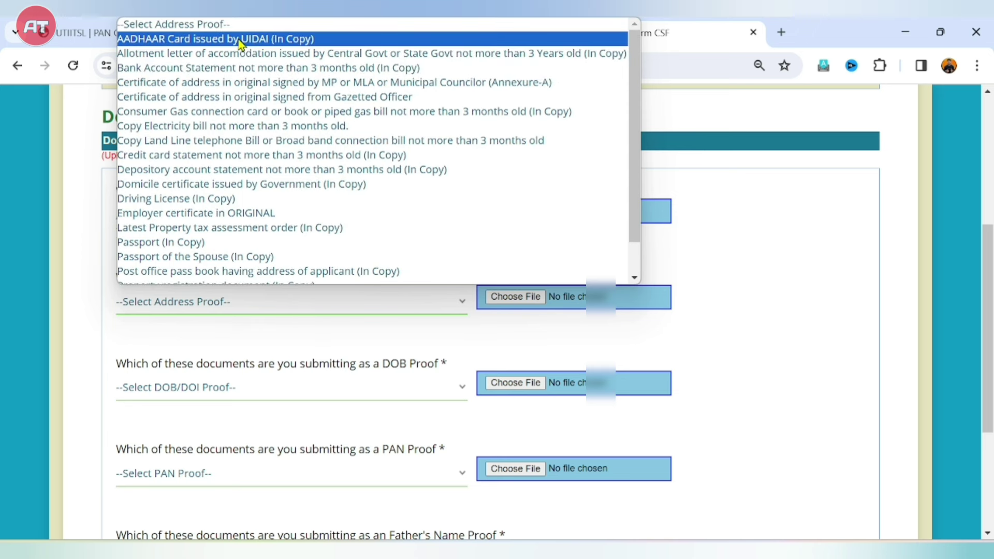
click(241, 41)
click(507, 298)
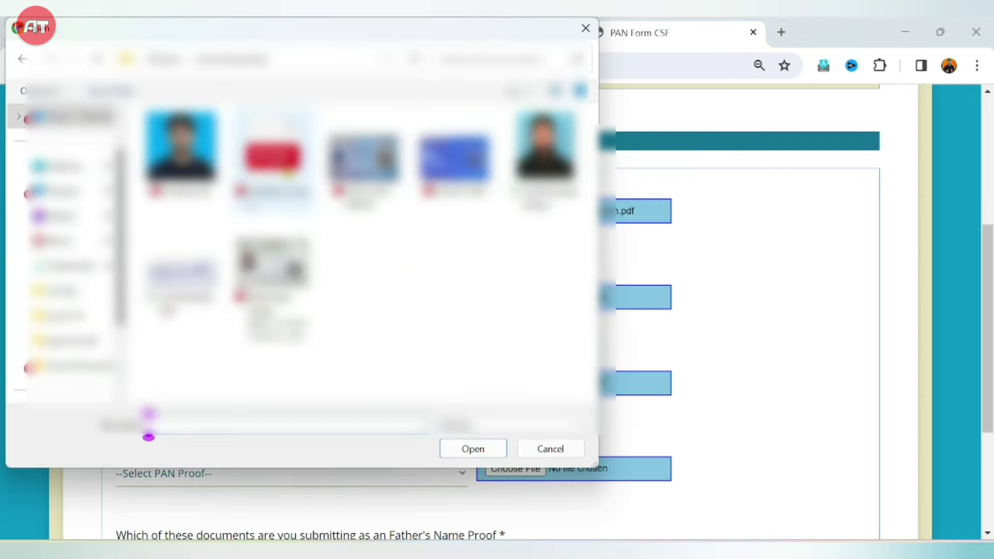
click(273, 155)
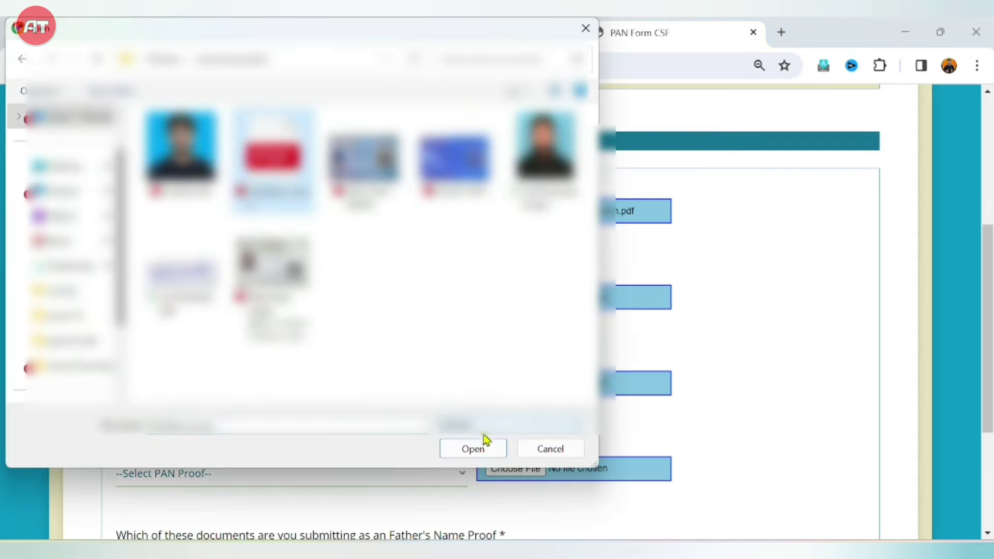
click(480, 449)
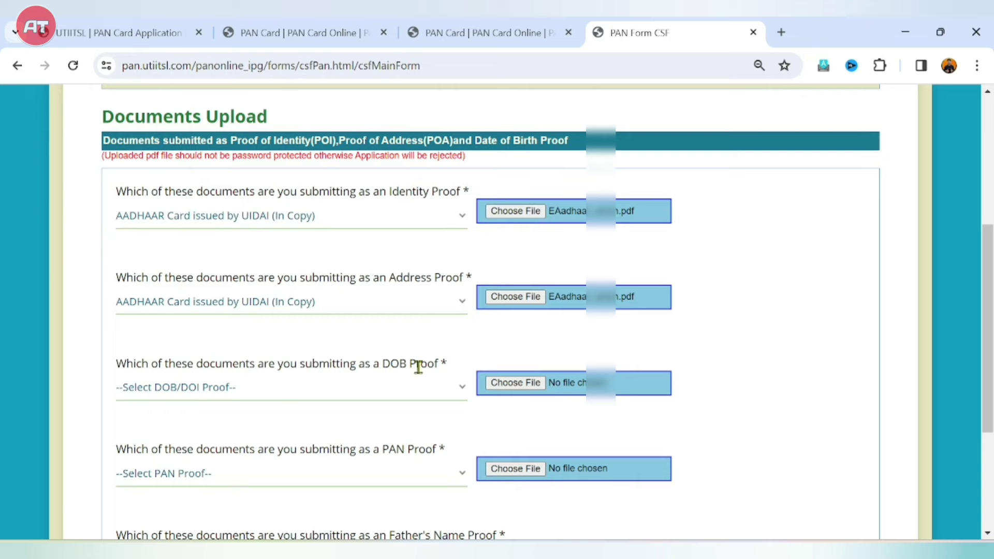
Set DOB Proof to AADHAAR Card issued by UIDAI and attach the Aadhaar PDF
drag(379, 364, 441, 362)
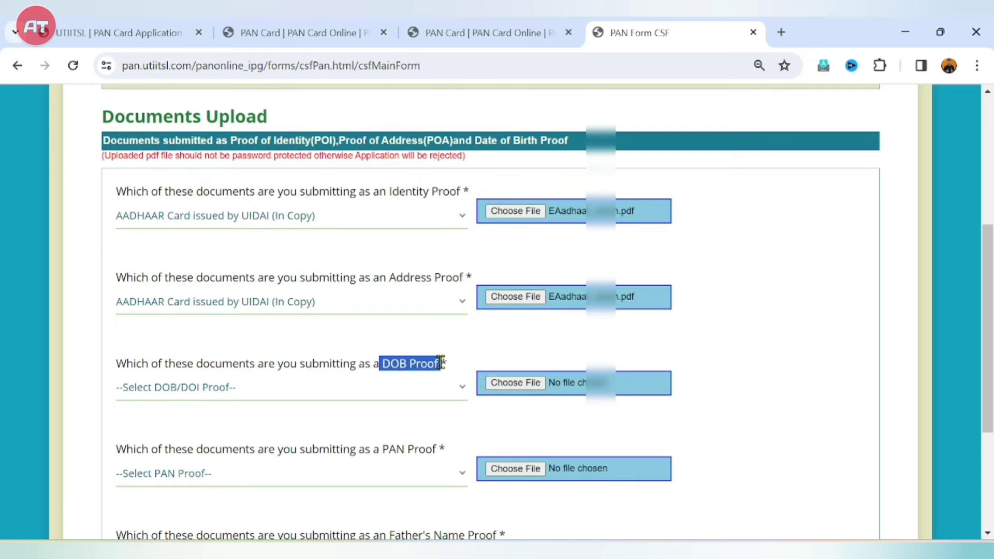
click(256, 395)
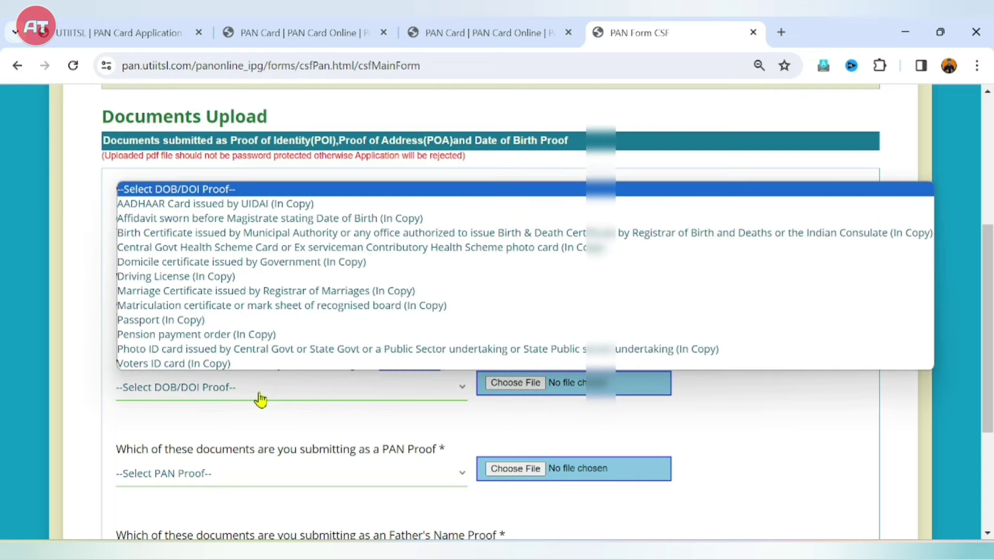
click(307, 209)
click(513, 385)
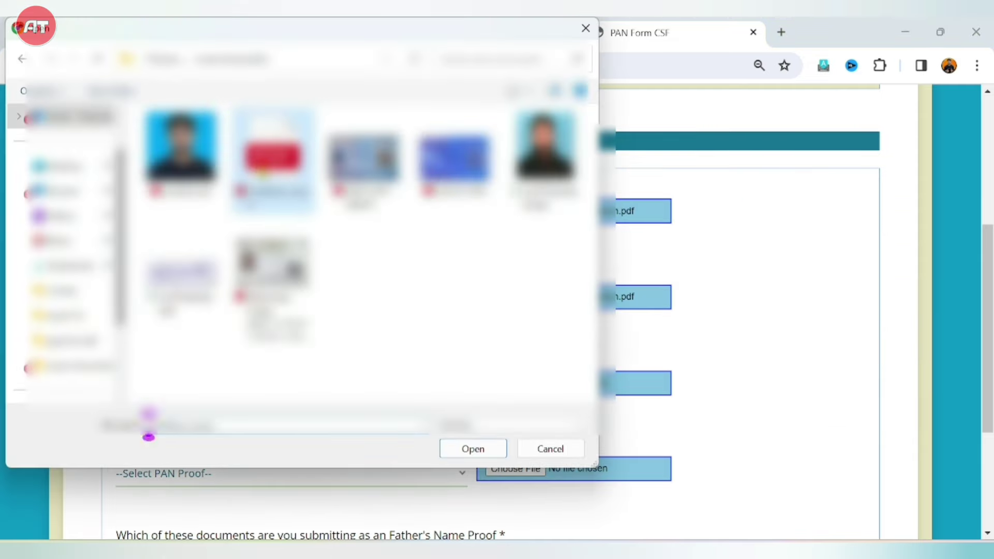
click(475, 450)
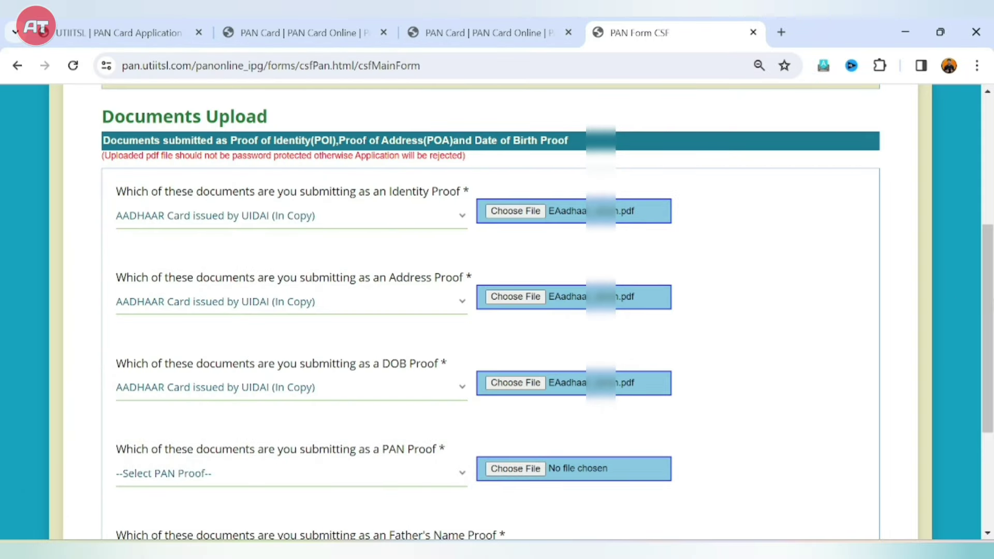
scroll(826, 386, down, 4)
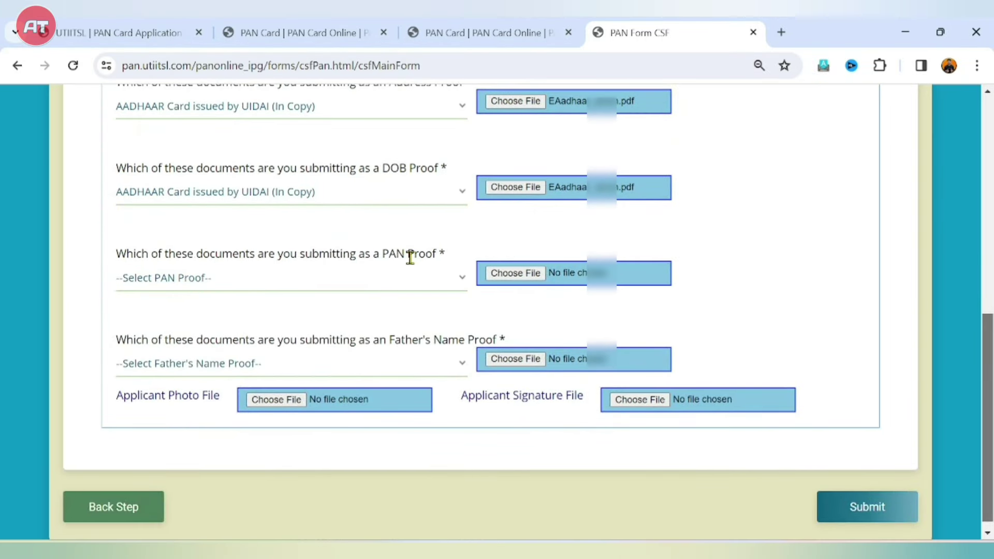
Set PAN Proof to No Document and Father's Name Proof to Voters ID card (In Copy)
click(340, 278)
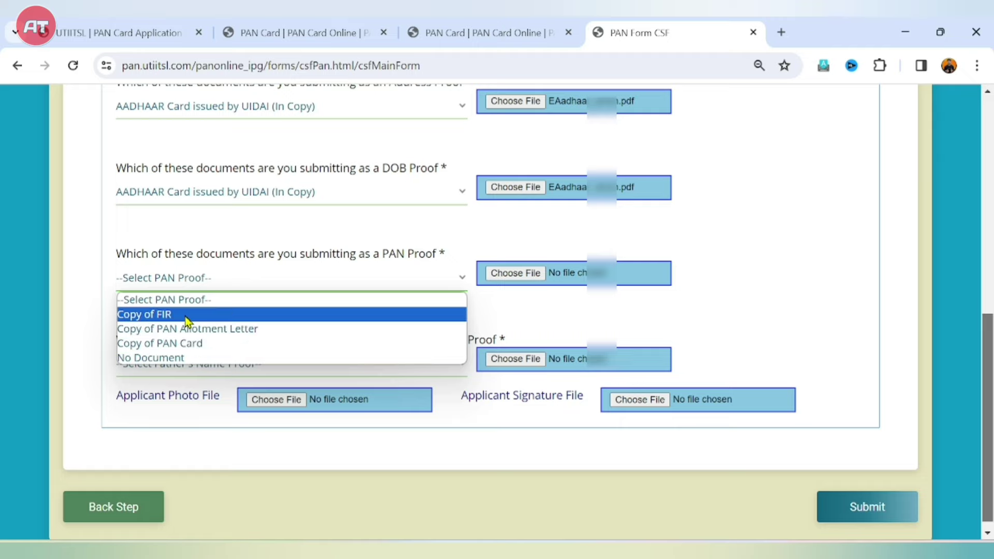
click(165, 364)
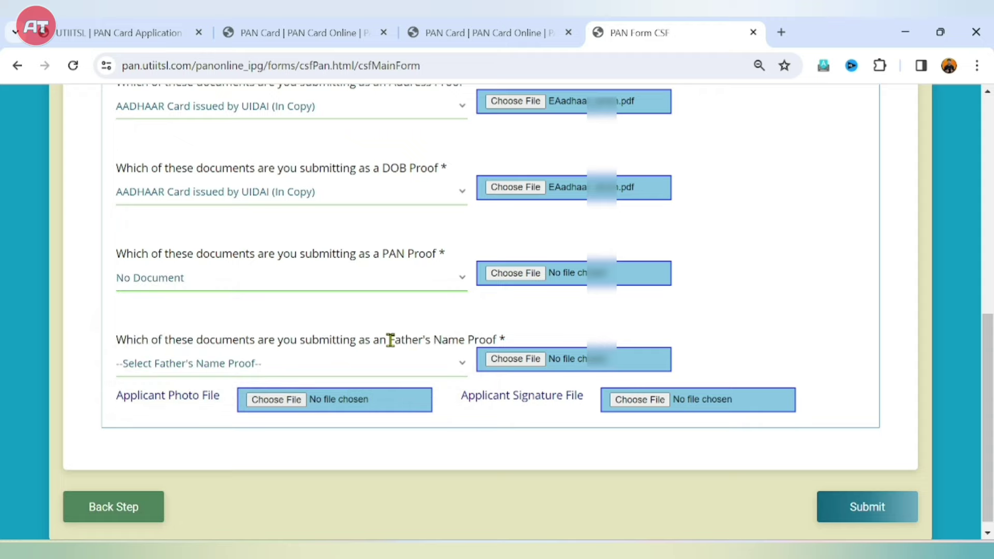
drag(389, 340, 492, 340)
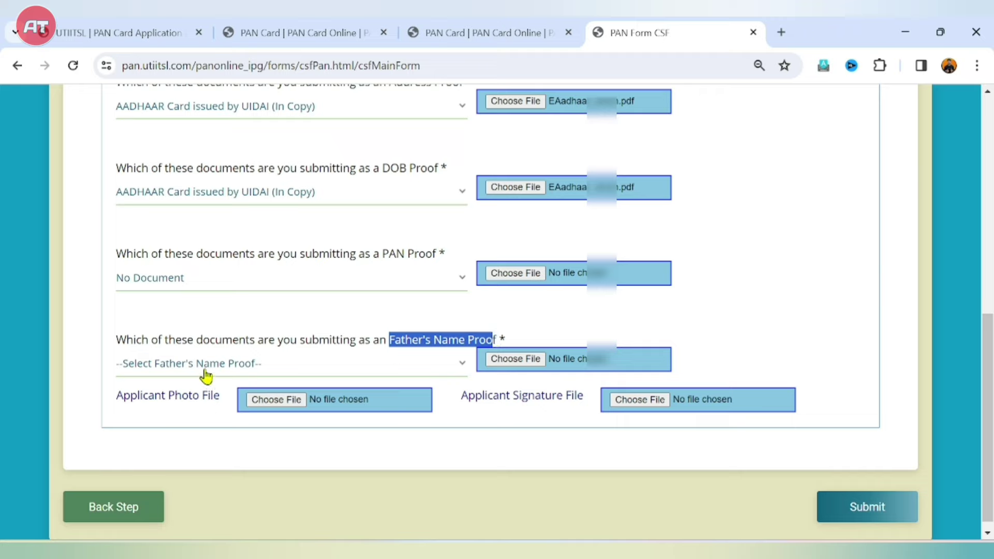
click(284, 372)
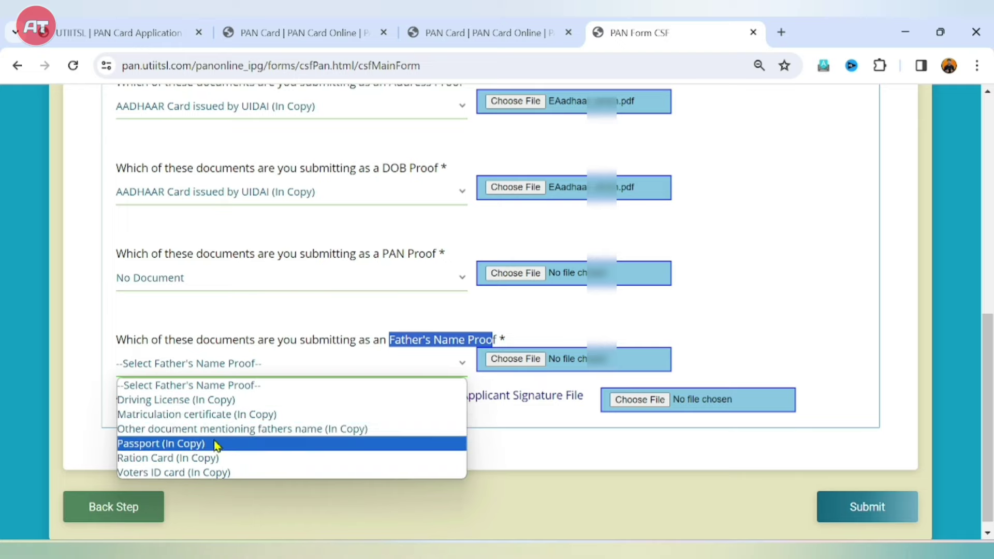
click(196, 474)
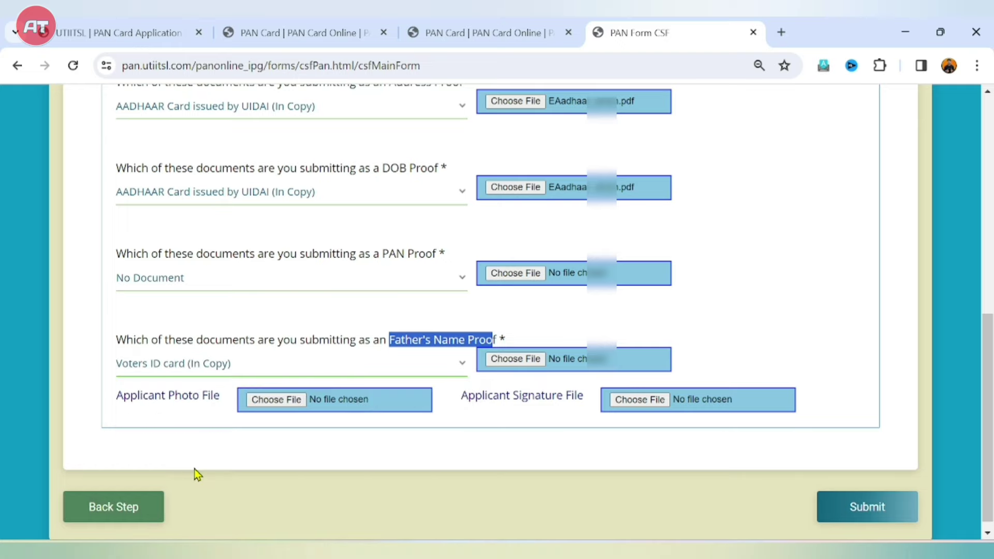
Attach the PDF file as the father's name proof
click(521, 365)
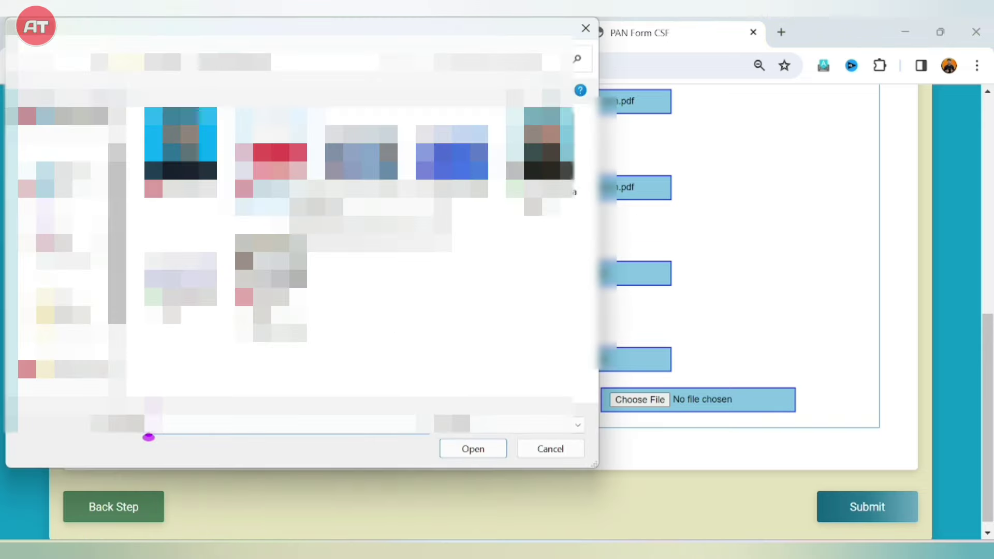
click(271, 170)
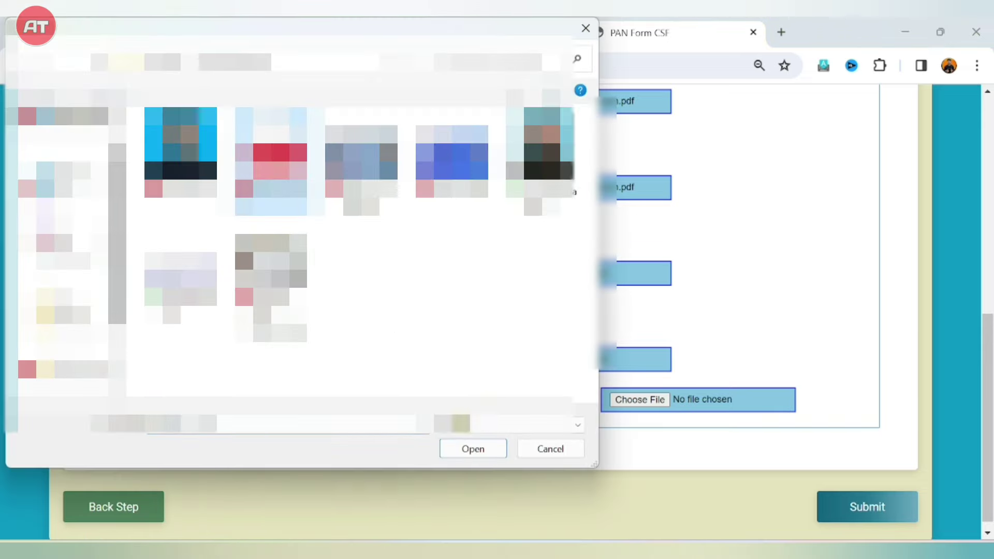
click(472, 450)
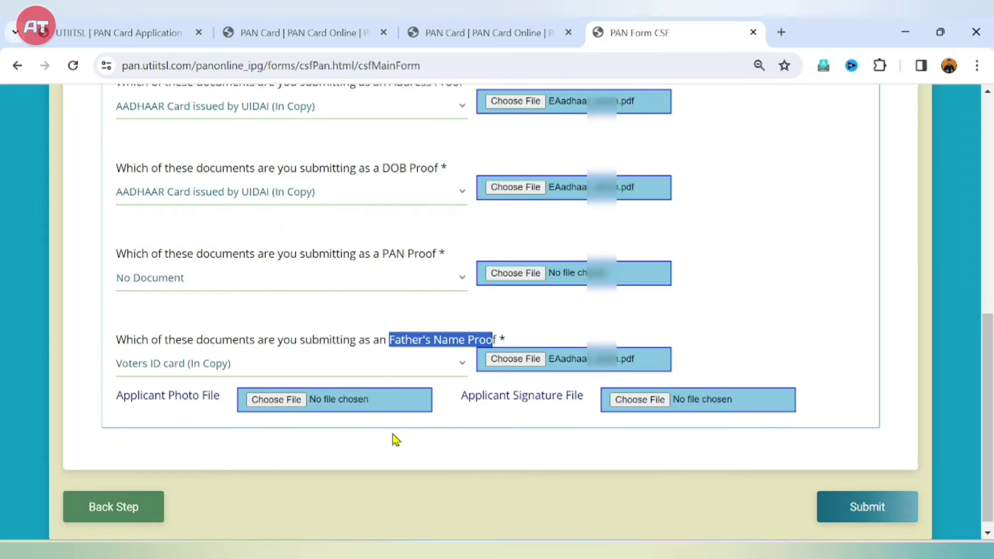
click(732, 329)
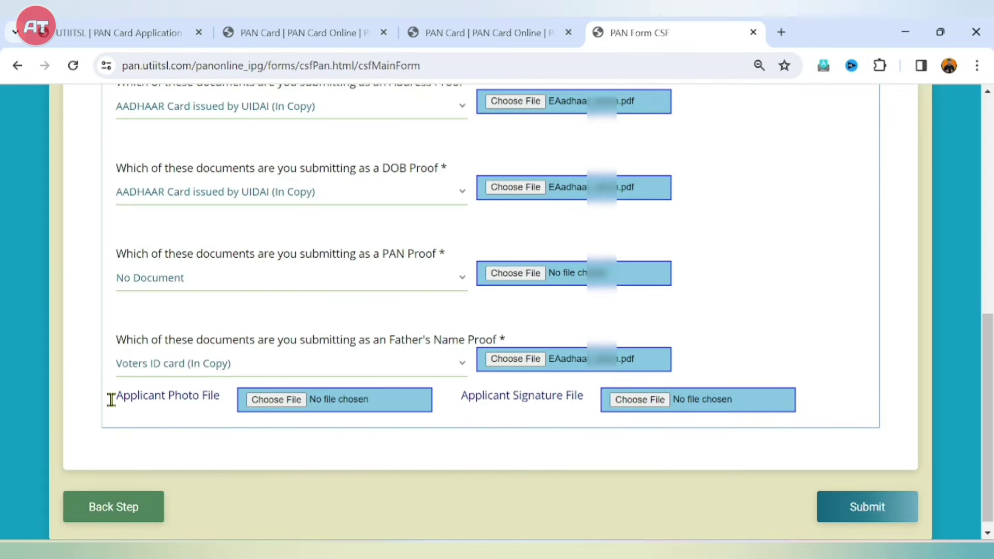
drag(110, 398, 223, 400)
click(222, 399)
Attach the applicant's photo image as the Applicant Photo File
click(285, 405)
click(181, 150)
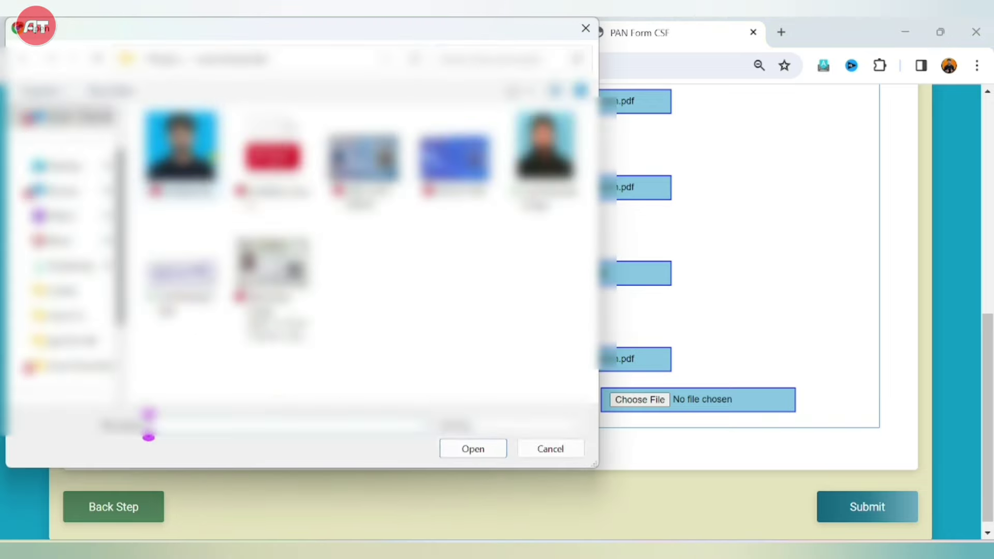
click(486, 450)
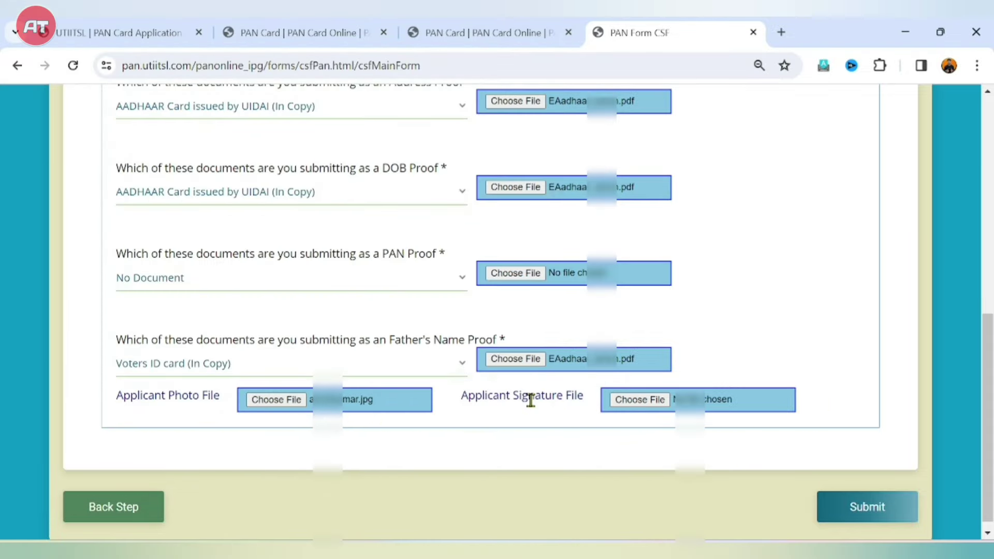
Attach the signature image as the Applicant Signature File
click(644, 404)
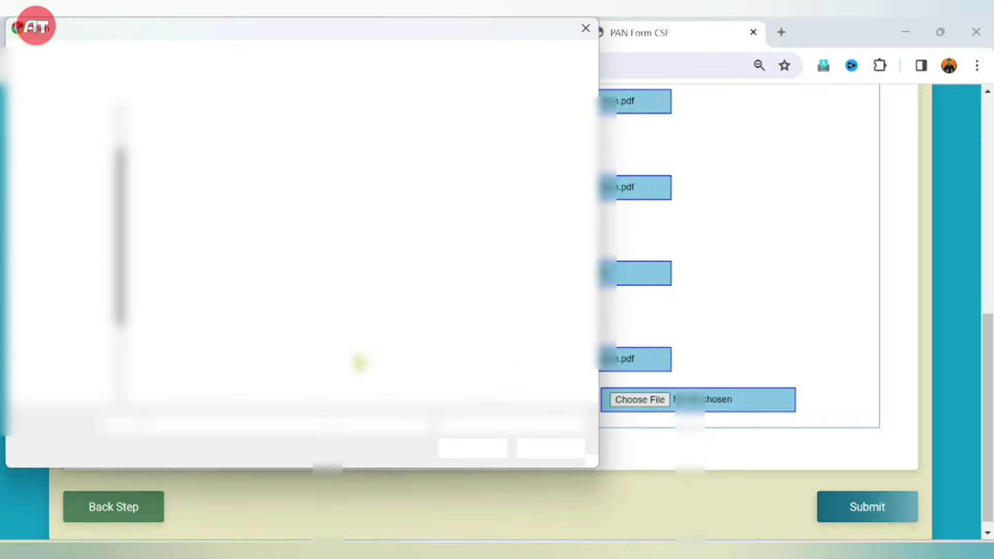
click(196, 258)
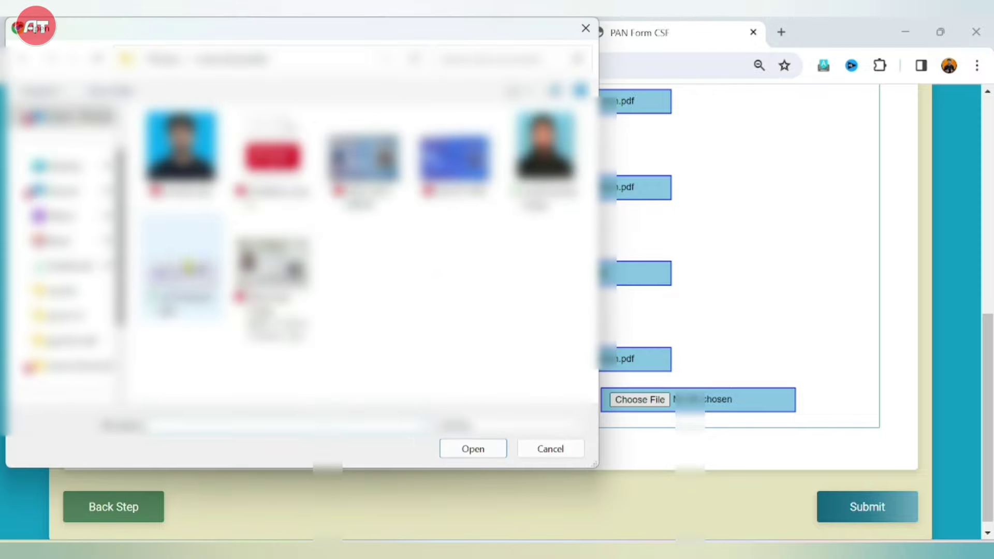
click(490, 449)
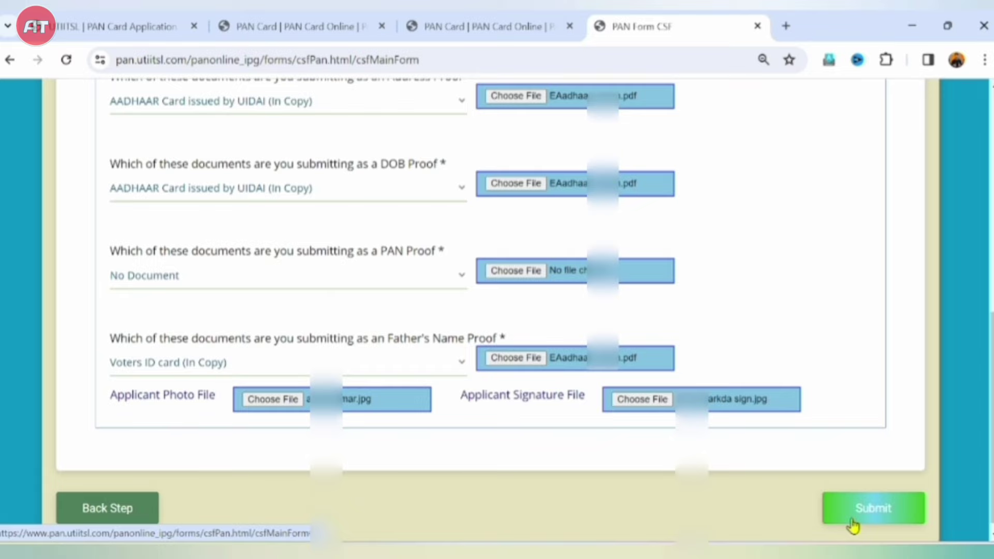
Submit the correction form and proceed from the Form CSF summary to payment
click(852, 523)
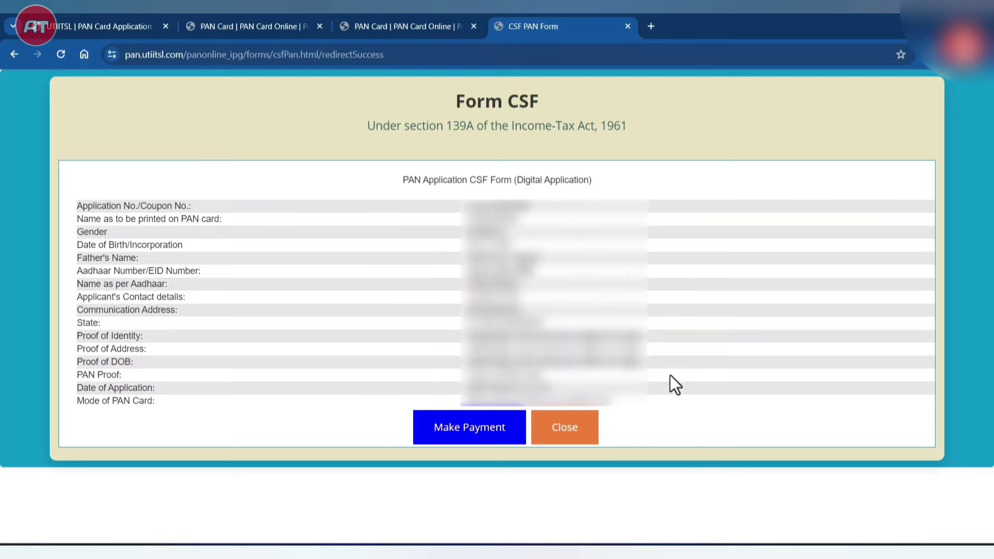
click(469, 427)
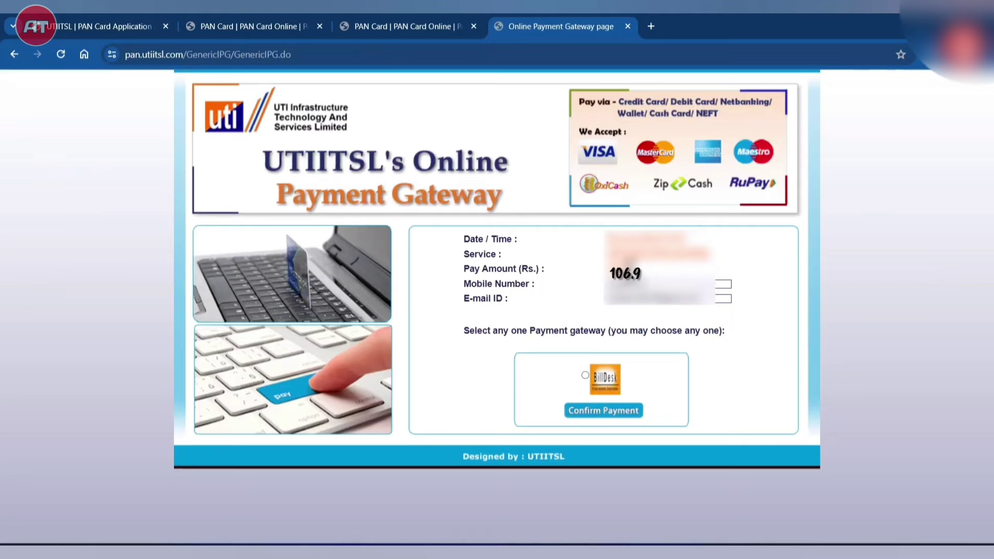
Pay the Rs. 106.9 fee through the BillDesk gateway and confirm
click(585, 375)
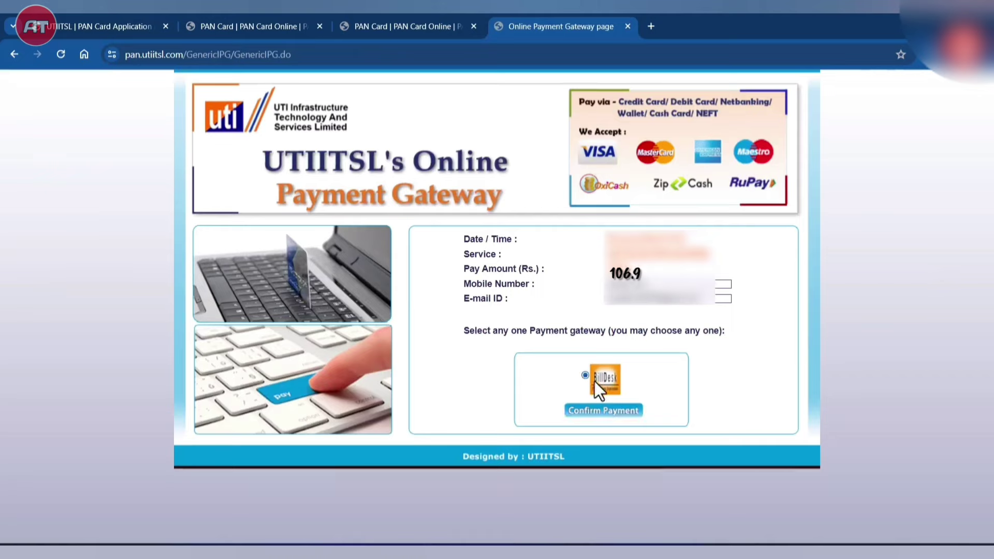
click(601, 412)
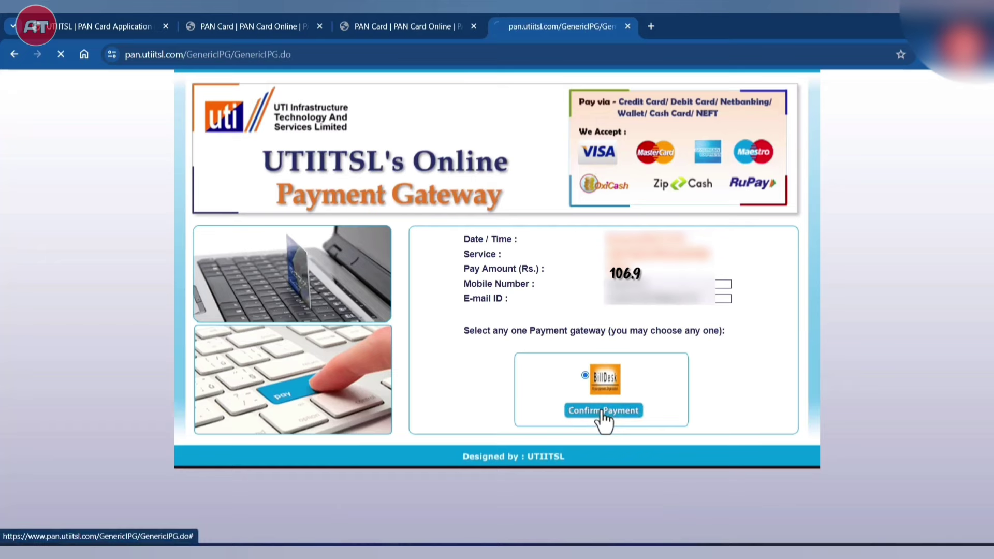